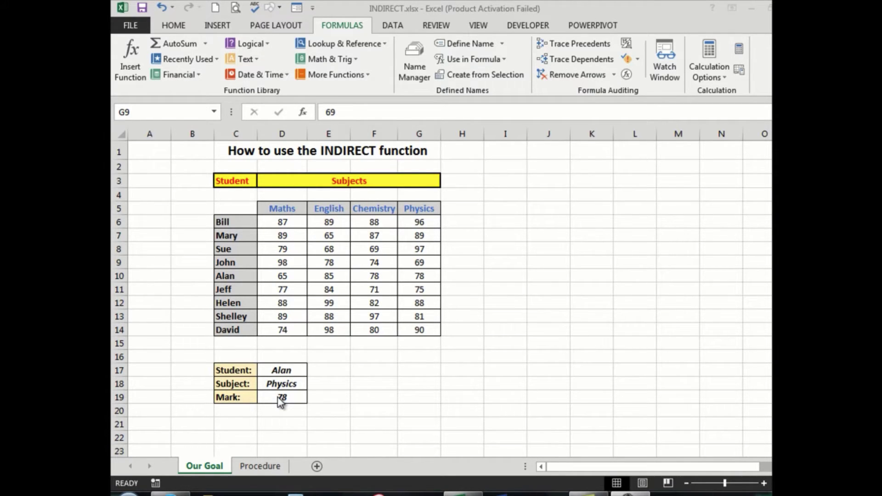
Choose Sue as student and English as subject so the example returns 68
key("F2")
left_click(274, 369)
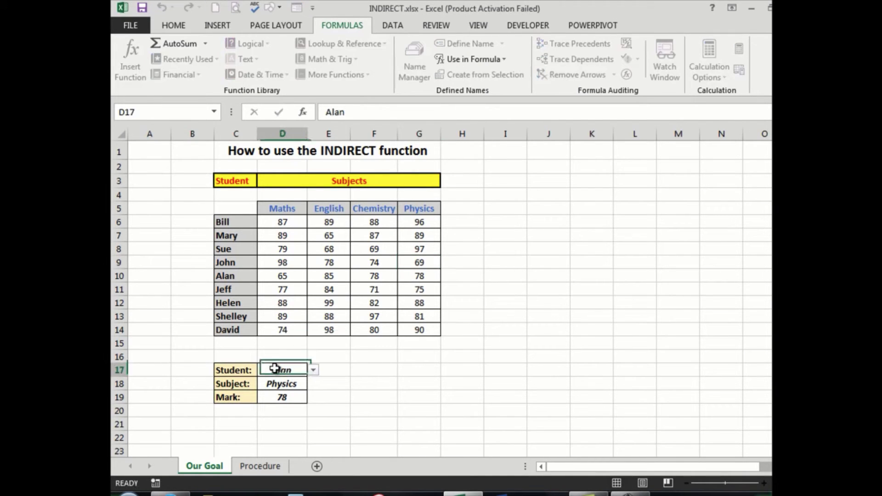
left_click(313, 370)
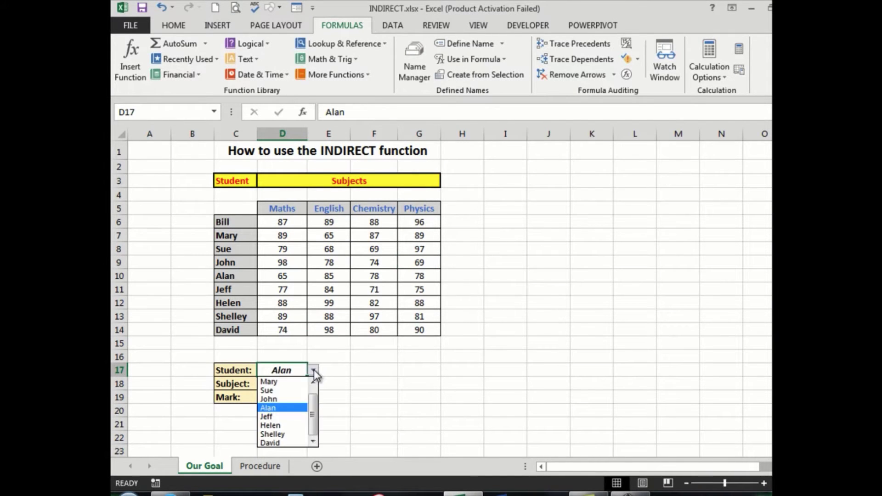
left_click(279, 390)
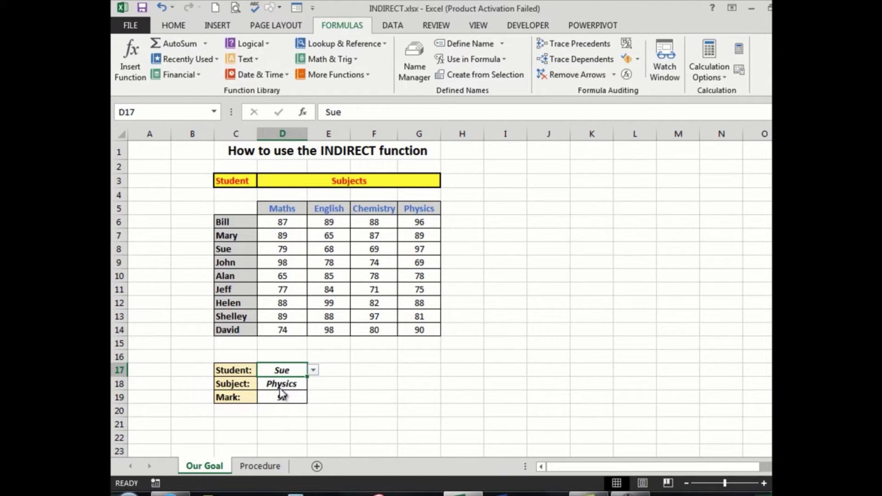
left_click(284, 388)
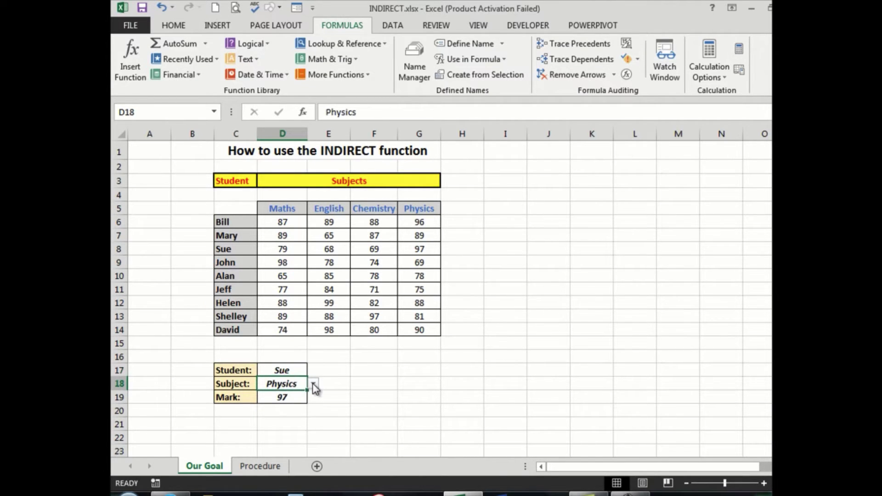
left_click(313, 384)
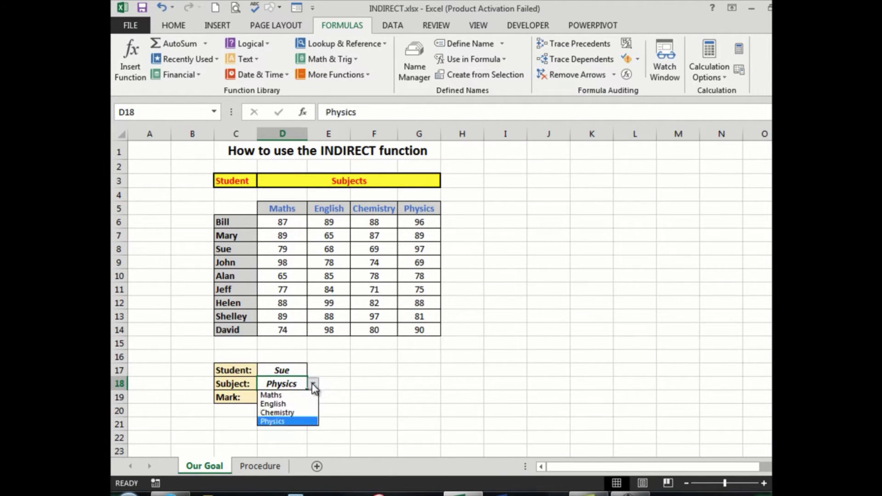
left_click(288, 403)
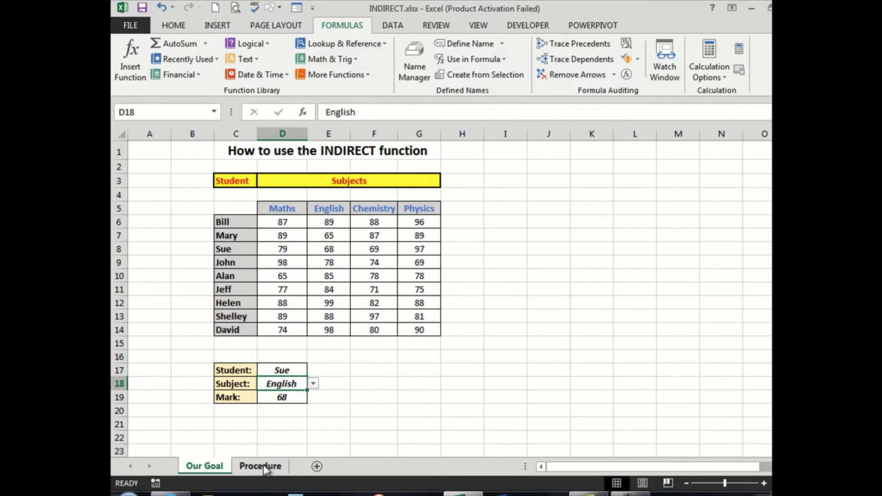
Switch to the Procedure sheet
left_click(264, 465)
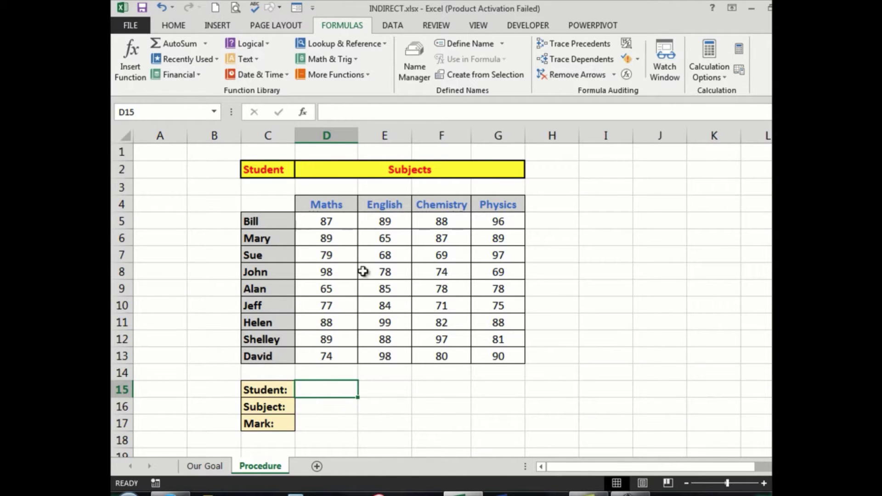
Give D15 a list validation sourced from $C$5:$C$13, then test the dropdown
left_click(393, 26)
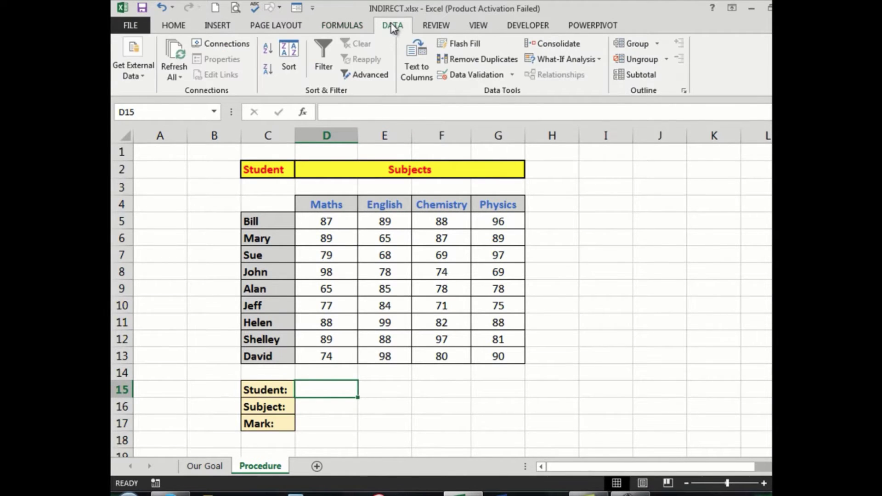
left_click(478, 75)
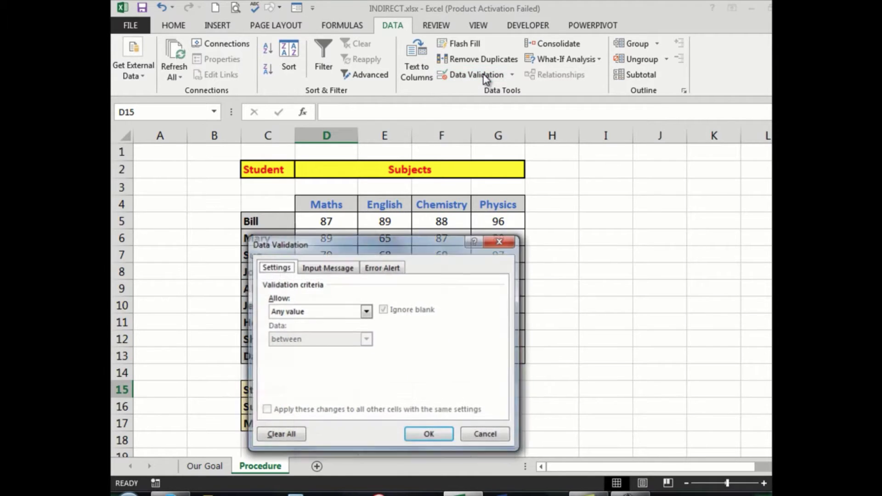
left_click(366, 312)
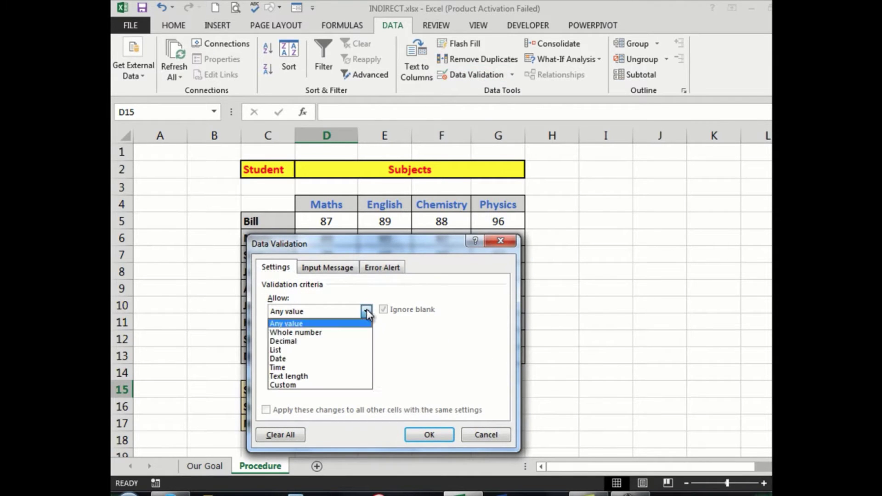
left_click(305, 352)
left_click(304, 366)
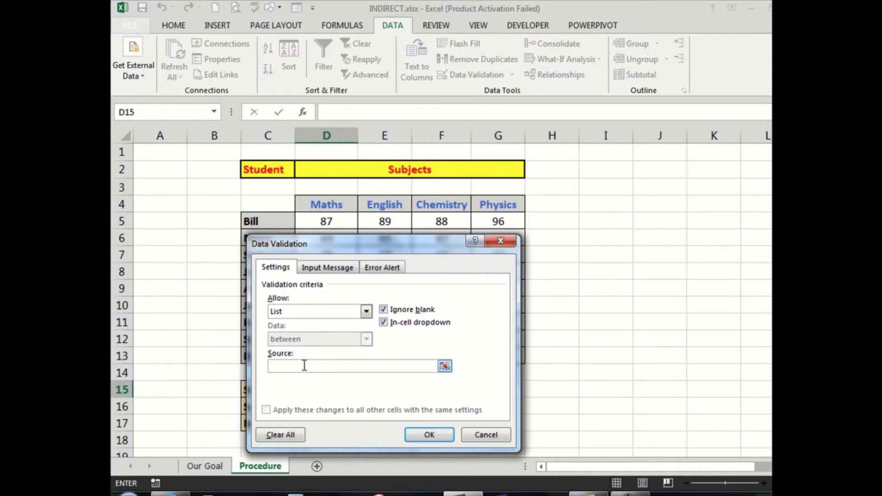
left_click_drag(340, 236, 409, 244)
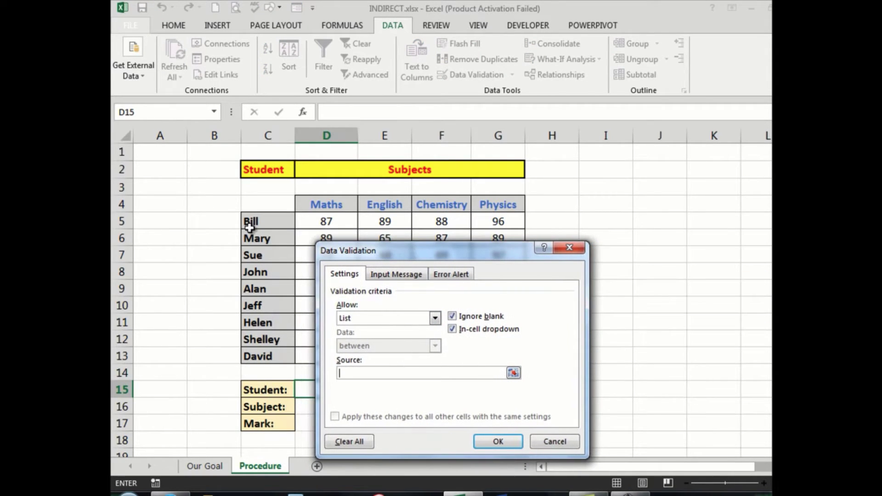
mouse_move(249, 226)
left_mouse_down()
mouse_move(255, 365)
mouse_move(256, 356)
left_mouse_up()
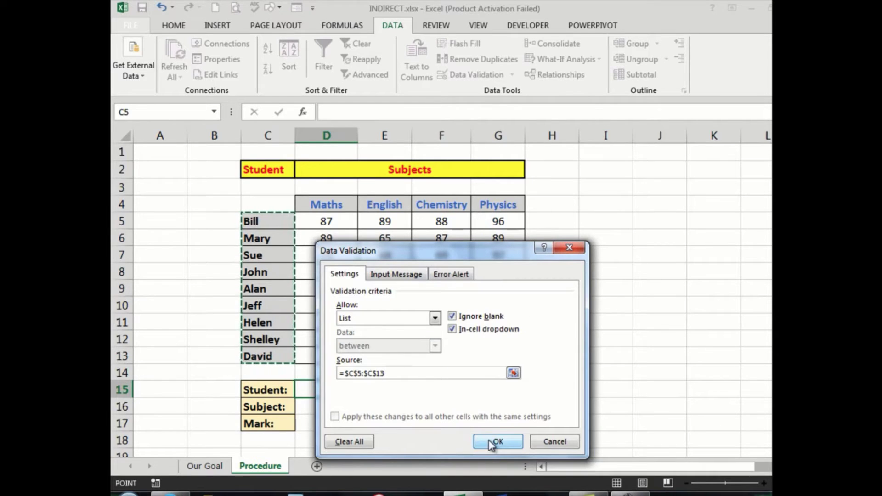
left_click(492, 442)
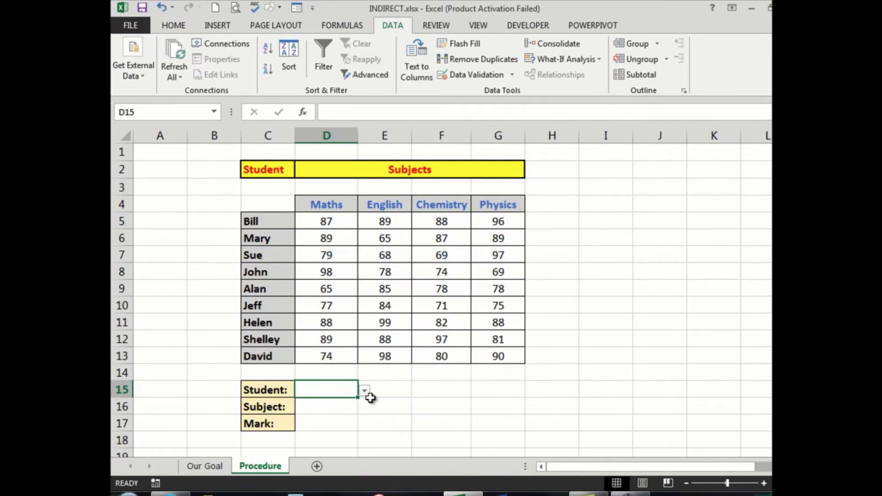
left_click(364, 390)
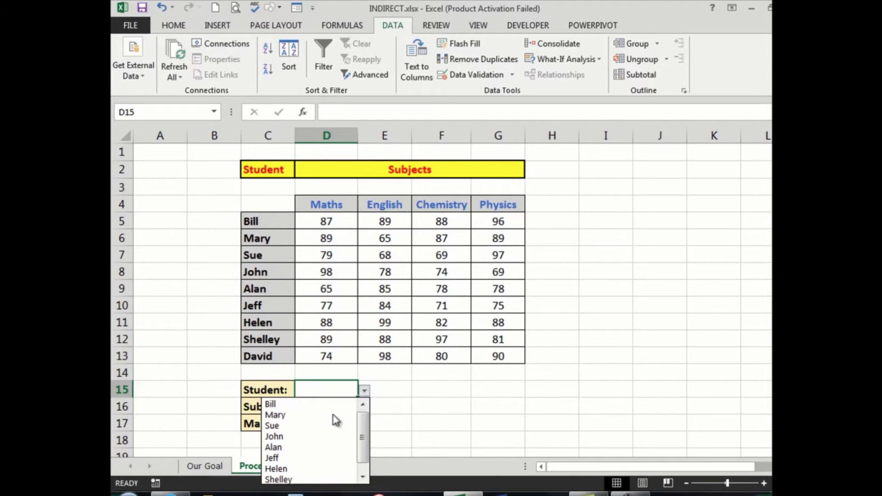
left_click(444, 400)
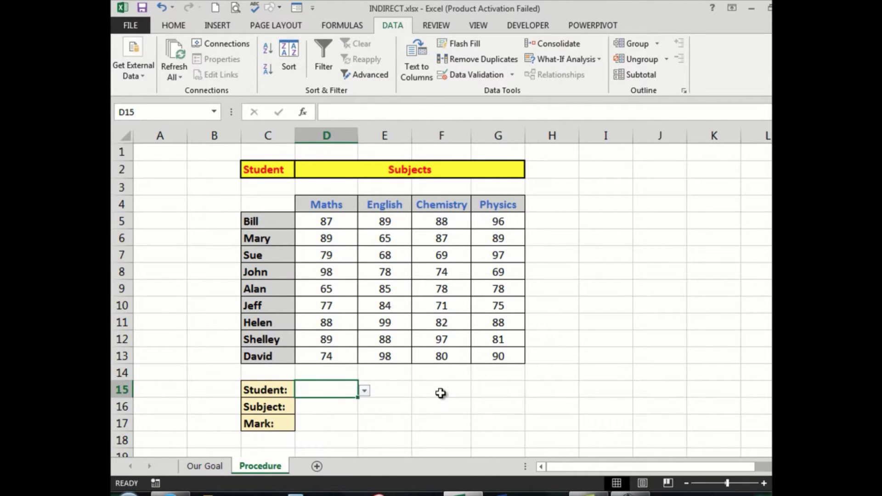
Give D16 a list validation sourced from headings $D$4:$G$4, then test it
left_click(325, 408)
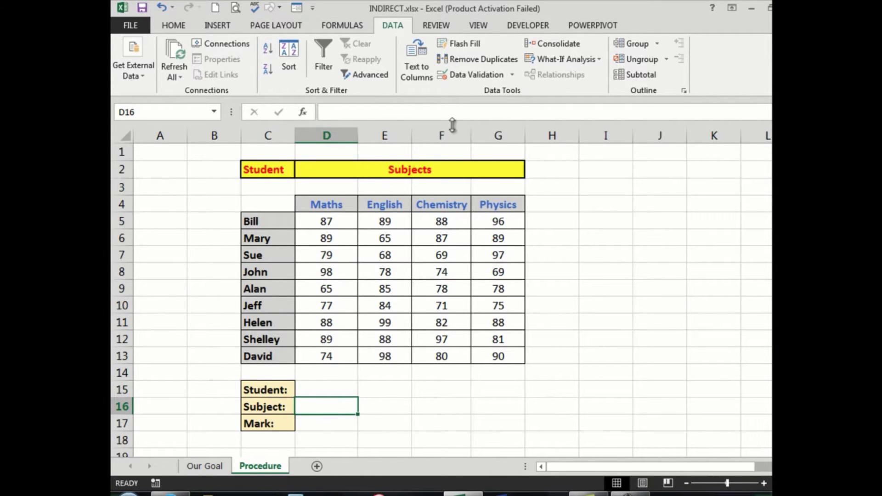
left_click(462, 76)
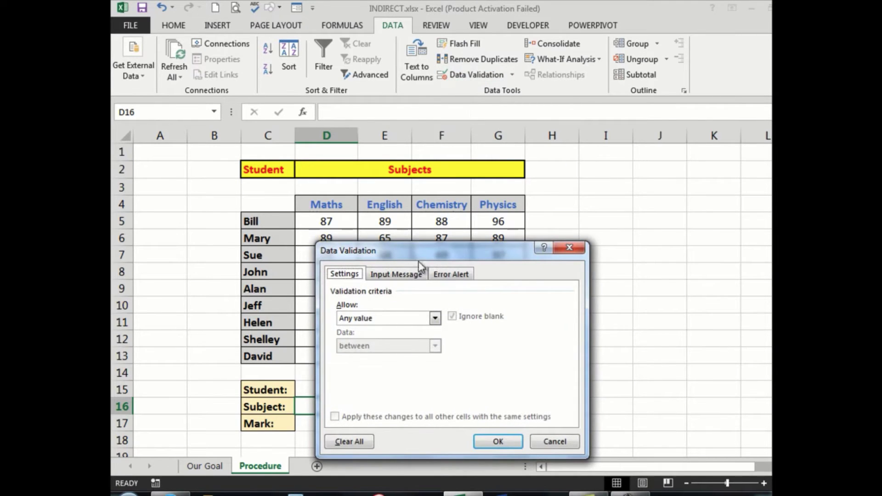
left_click(434, 319)
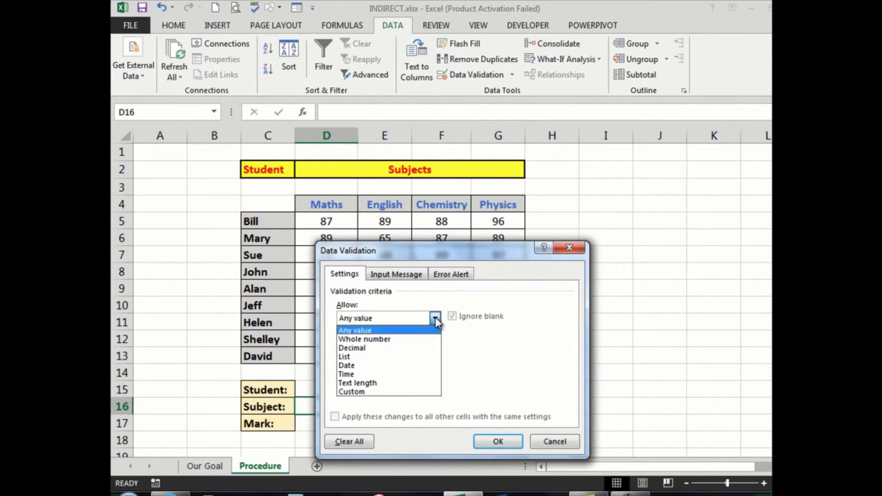
left_click(378, 357)
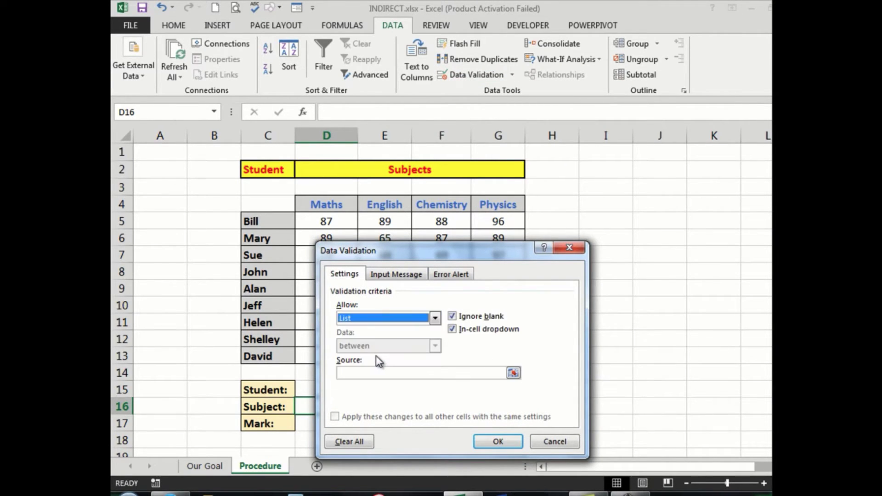
left_click(415, 372)
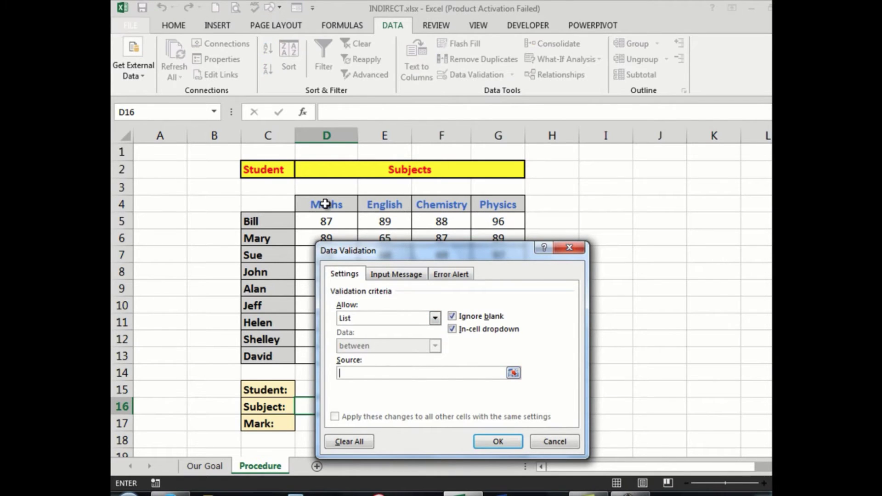
left_click_drag(327, 205, 473, 202)
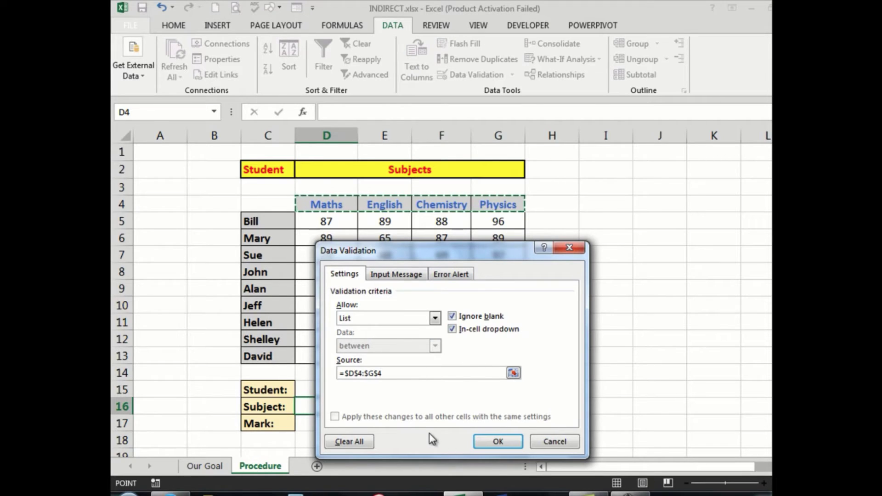
left_click(498, 442)
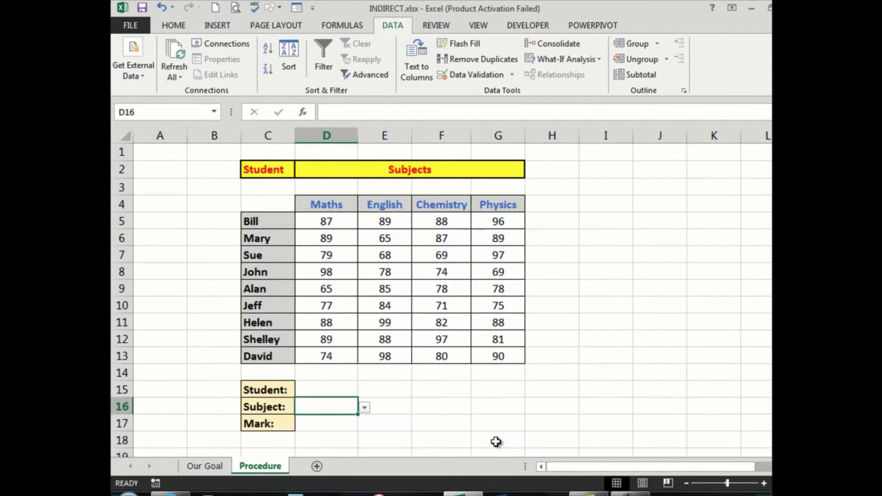
left_click(364, 408)
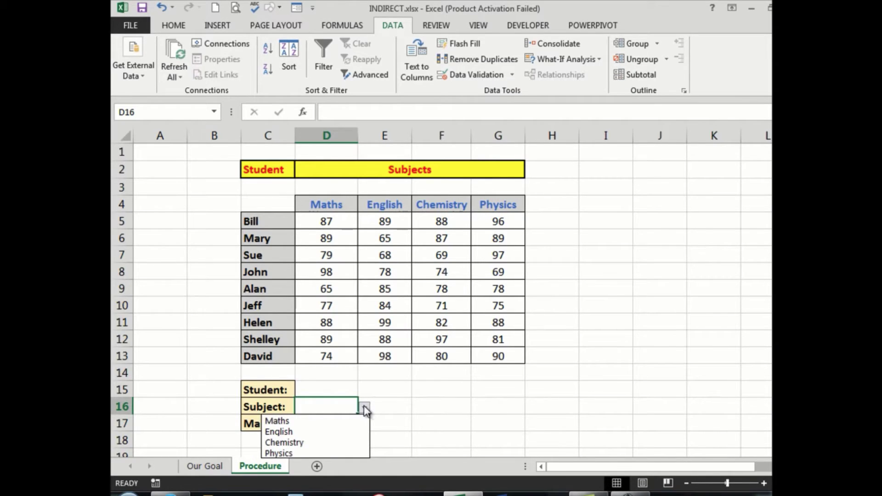
Check the D15 student list without choosing, then select the Mark cell D17 on Formulas
left_click(327, 388)
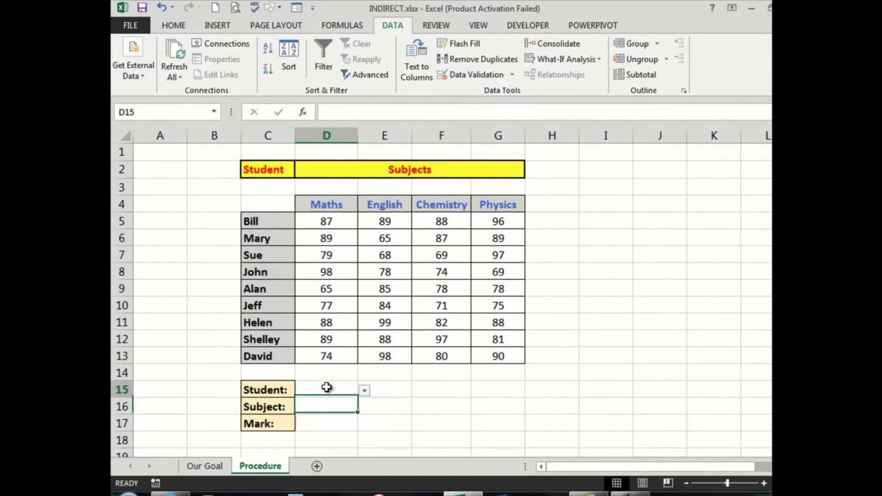
left_click(364, 391)
key("Escape")
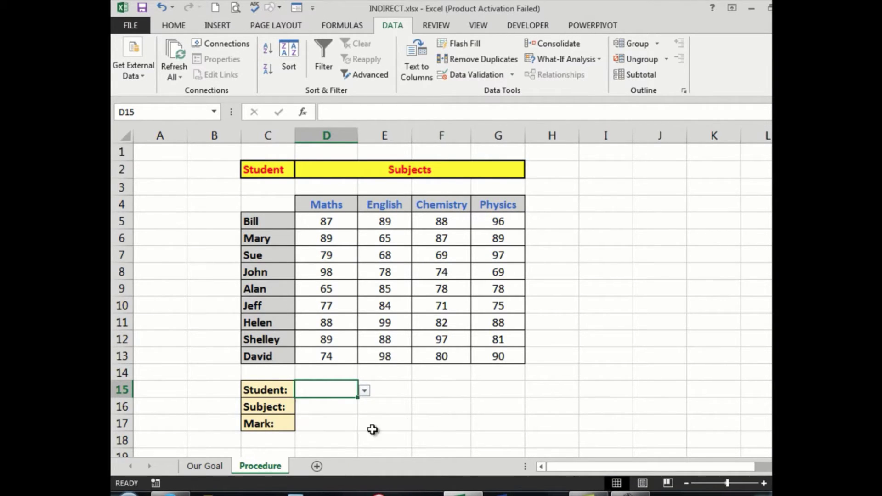
left_click(321, 425)
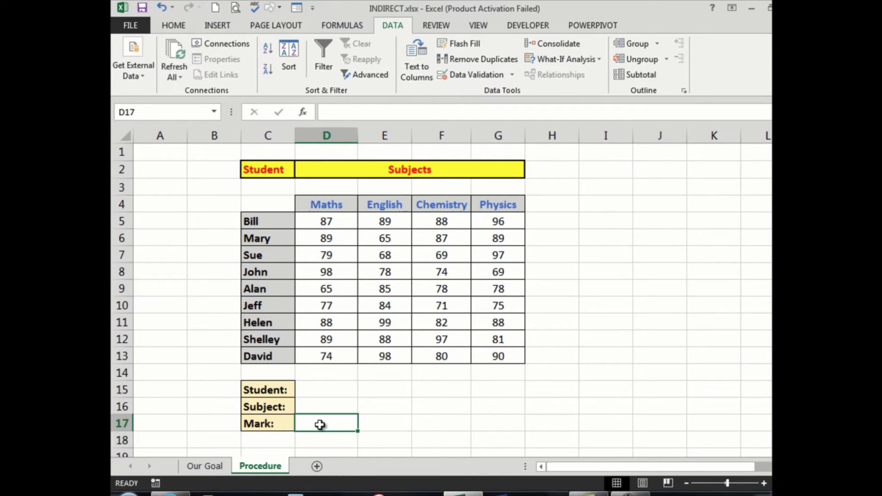
left_click(337, 23)
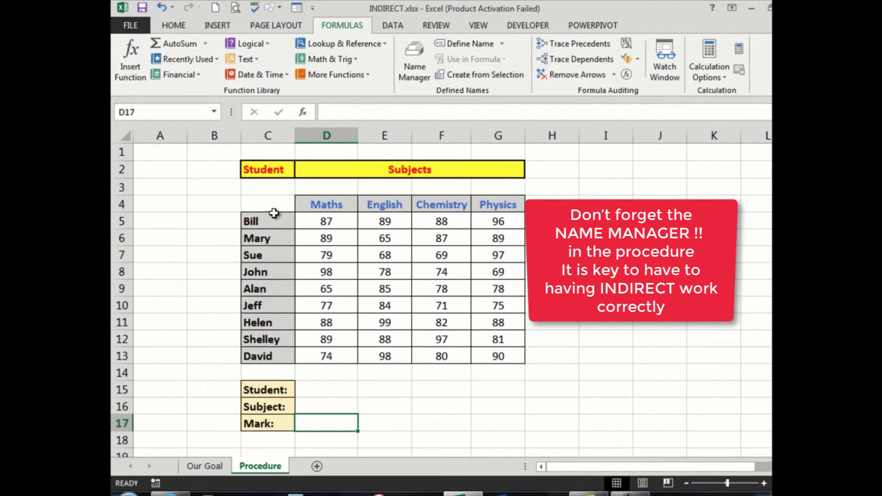
Select the marks table C4:G13 for Create from Selection using top row and left column
mouse_move(262, 204)
left_mouse_down()
mouse_move(490, 206)
mouse_move(498, 359)
left_mouse_up()
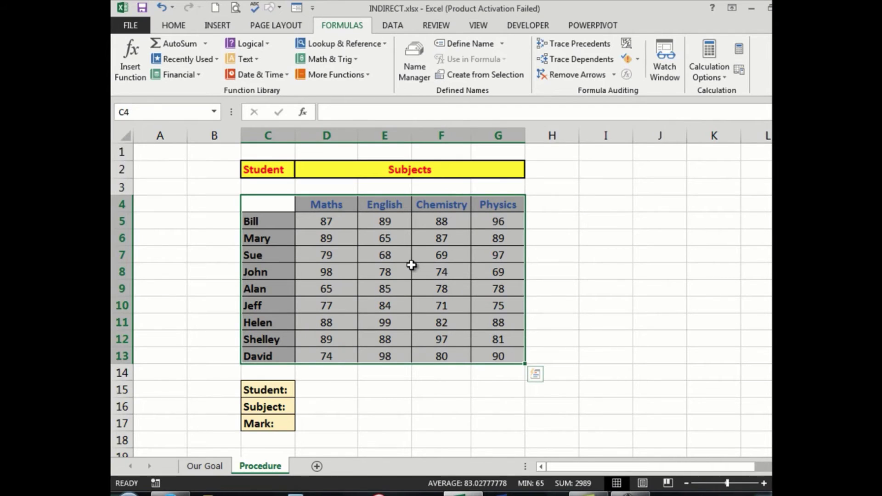
left_click(480, 74)
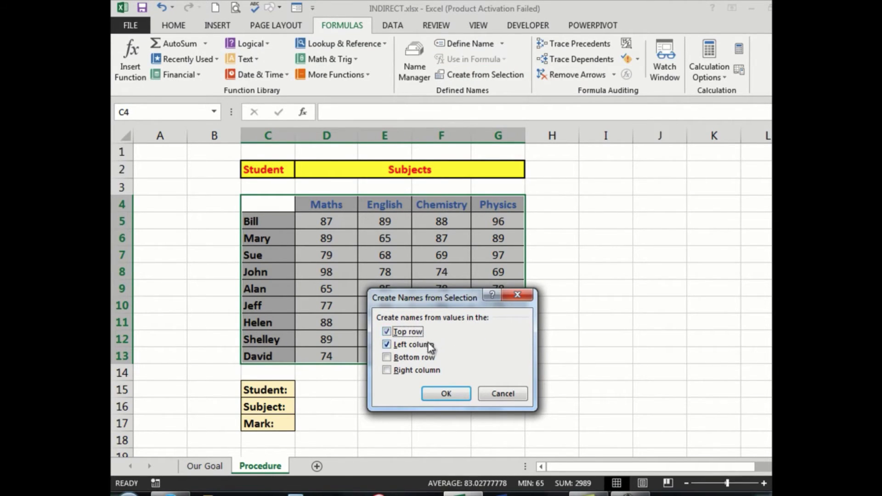
Create the student and subject names, then review them in Name Manager
left_click(444, 395)
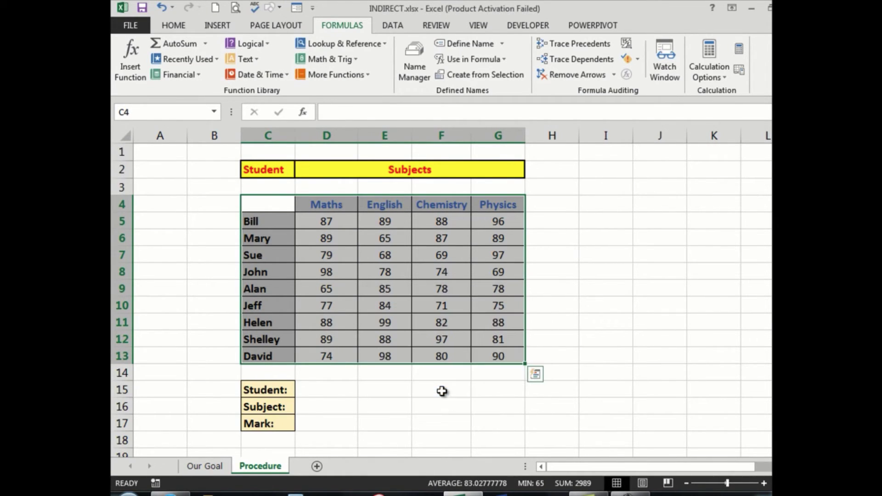
left_click(415, 53)
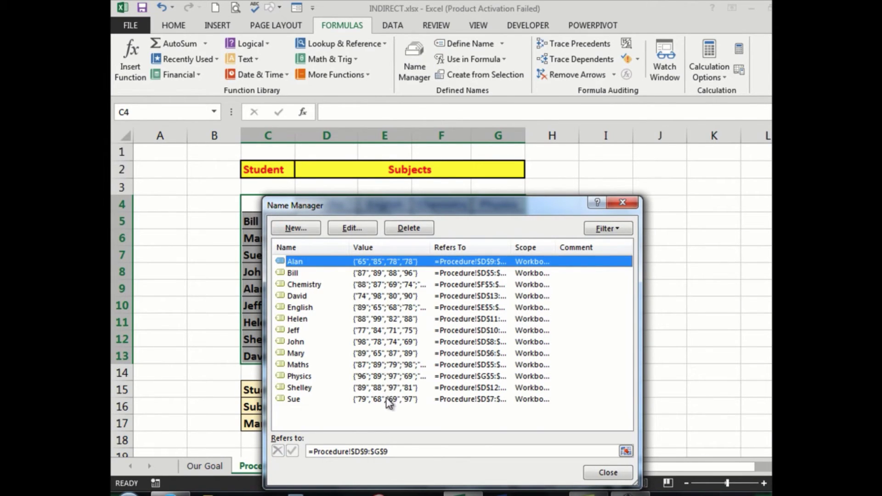
left_click(608, 472)
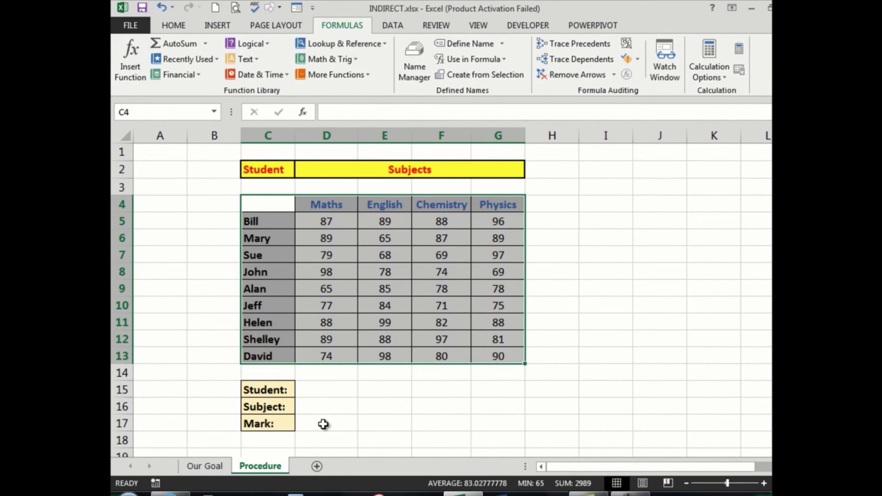
Enter the intersection formula =INDIRECT(D15) INDIRECT(D16) in D17
left_click(324, 424)
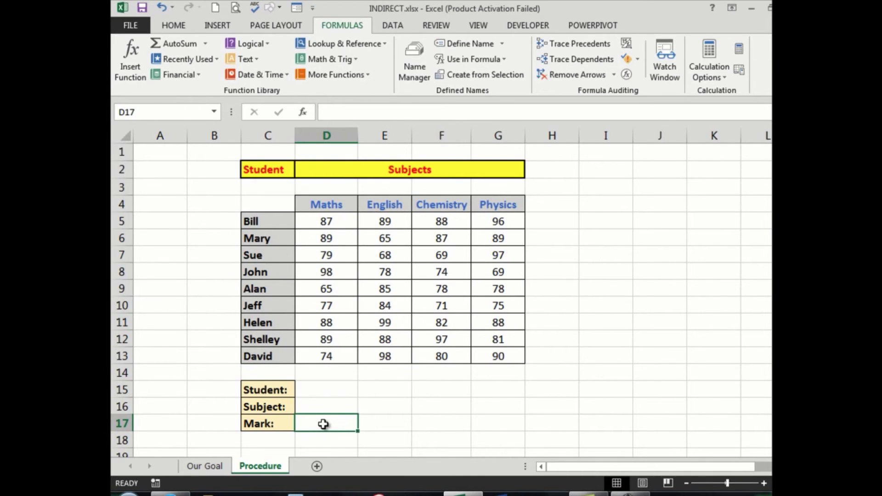
type("=")
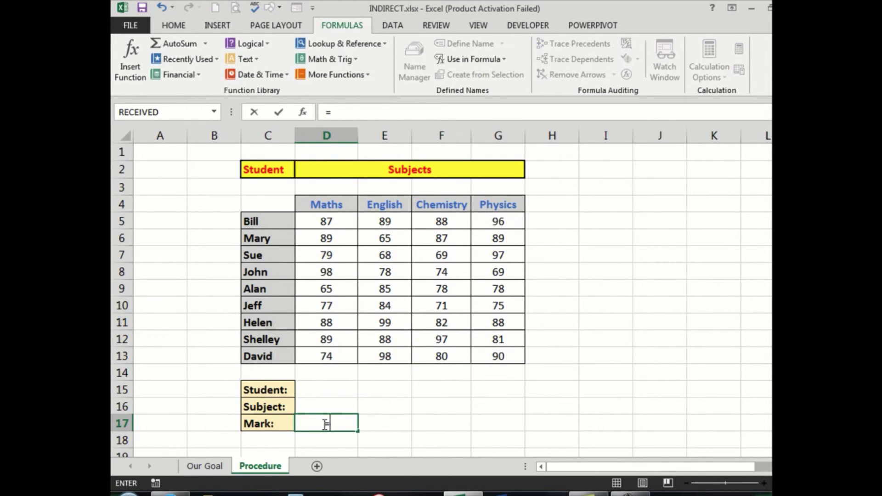
type("ind")
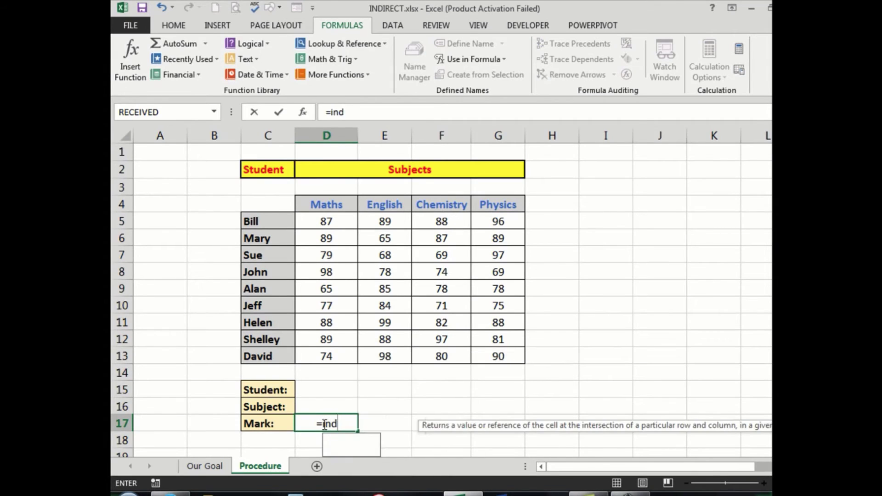
type("irect(")
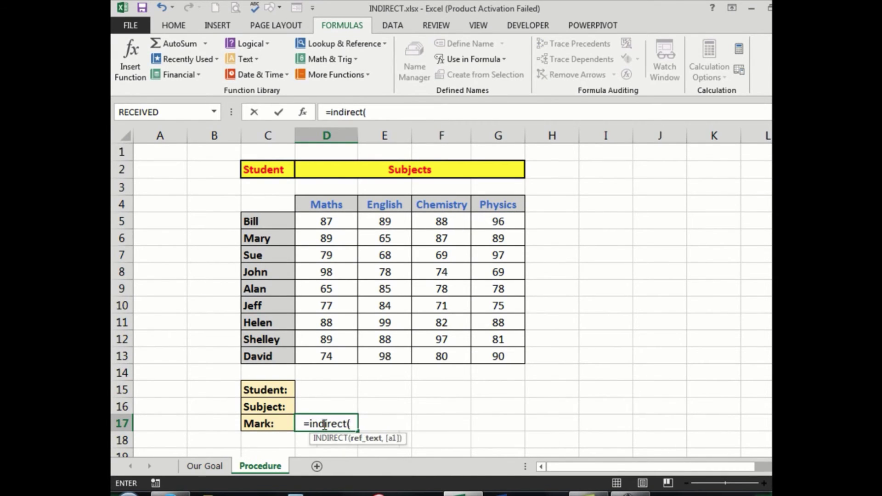
left_click(326, 390)
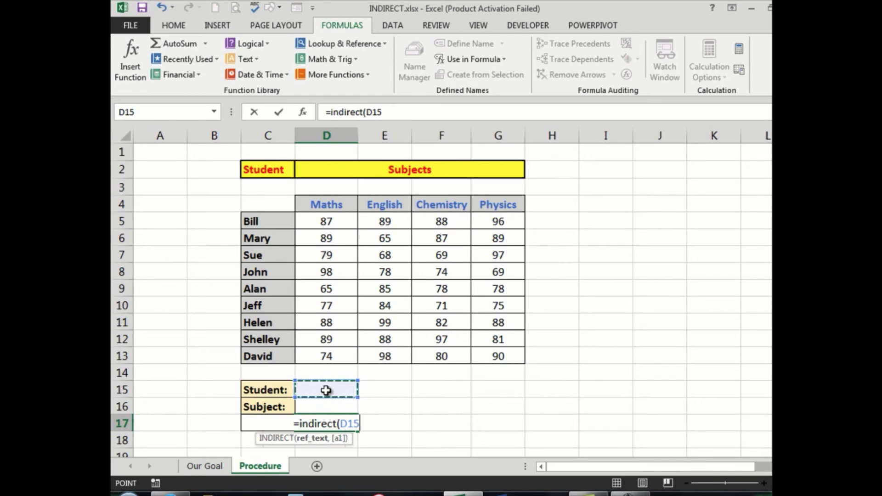
type(")")
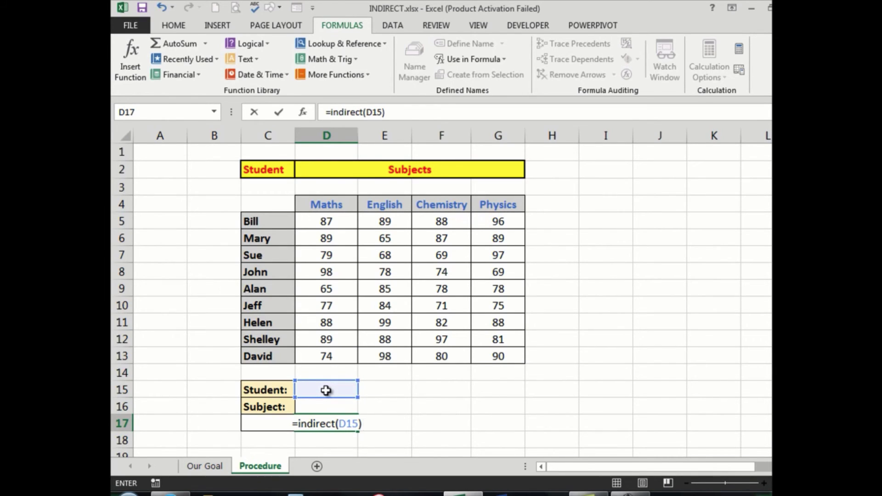
type(" in")
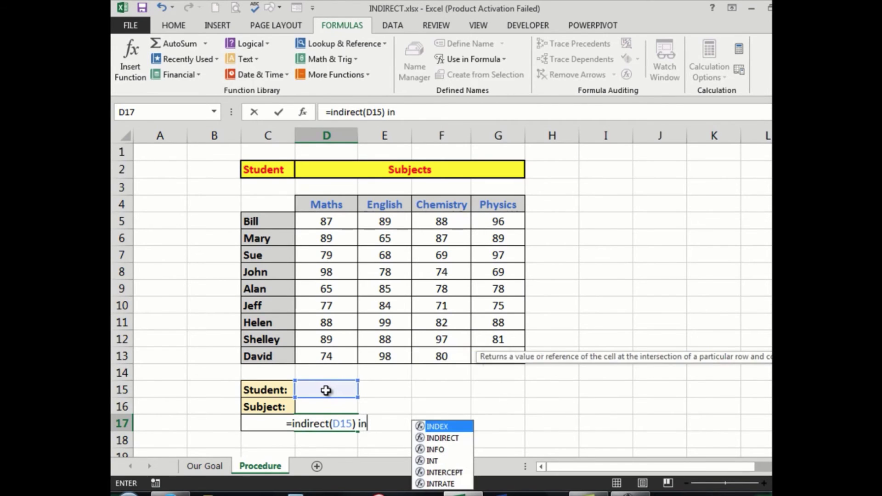
type("direct(")
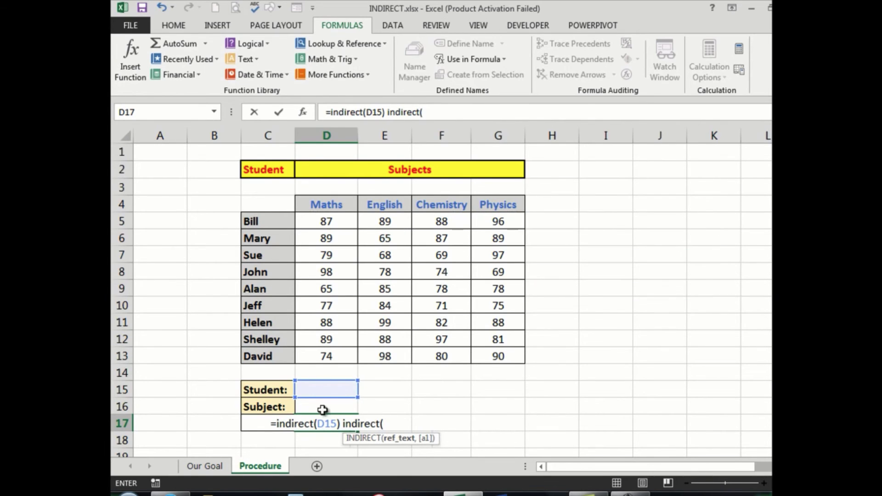
left_click(322, 409)
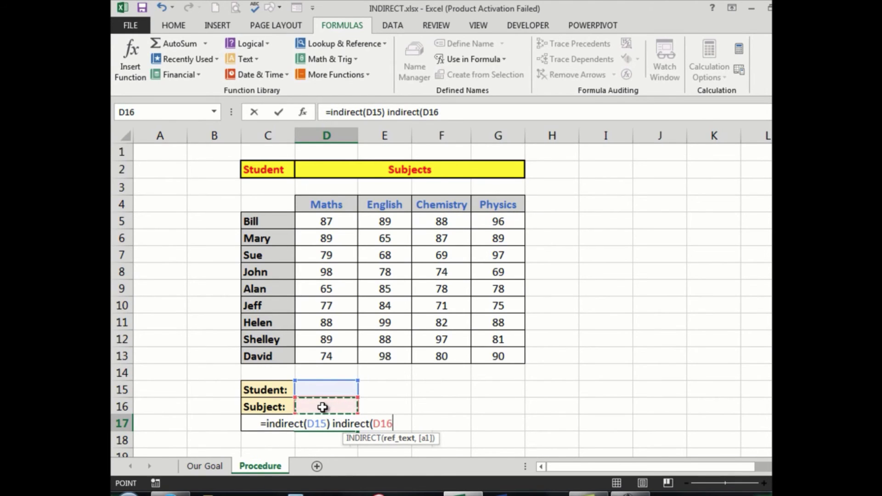
type(")")
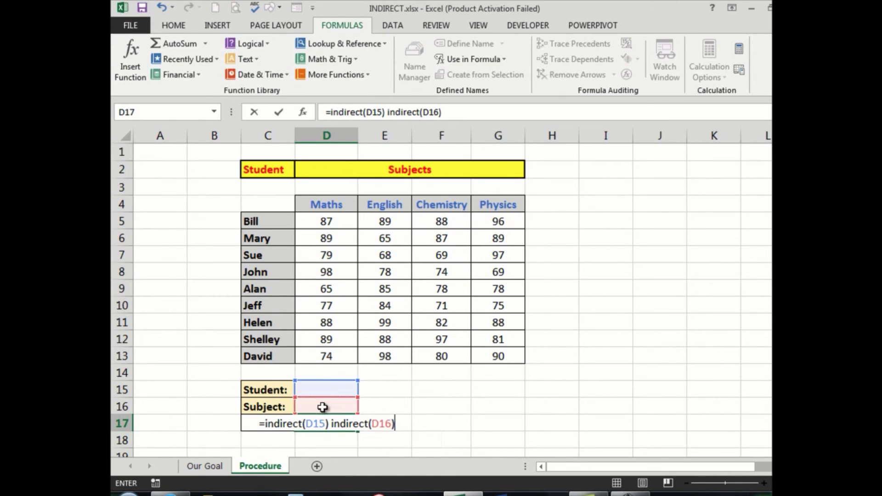
key("ctrl+Return")
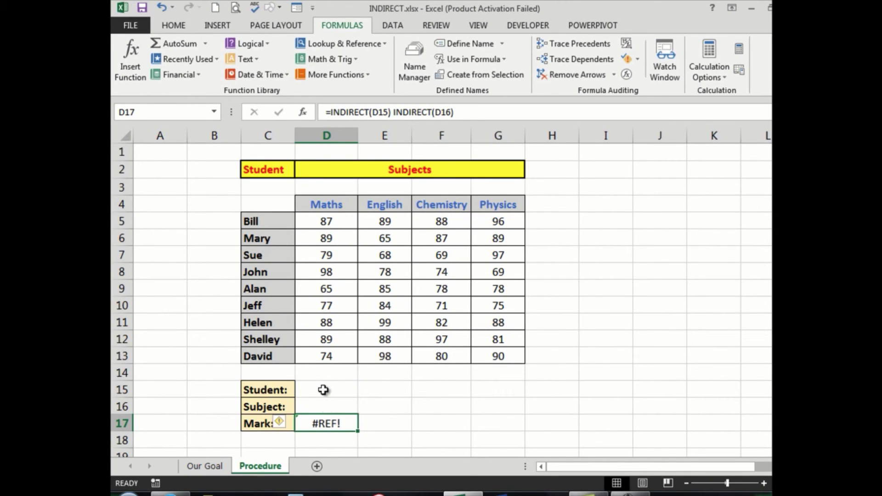
Choose Bill and English from the drop-downs, then check D17's mark of 89
left_click(324, 390)
left_click(363, 391)
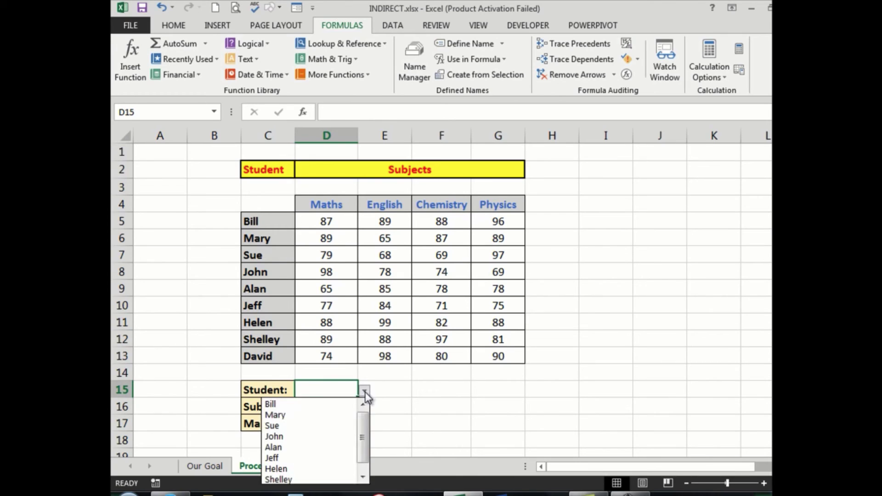
left_click(318, 402)
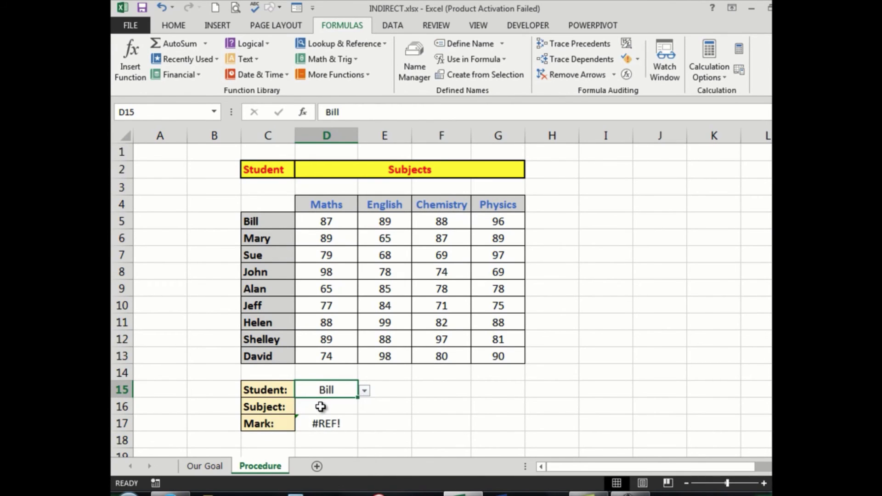
left_click(320, 406)
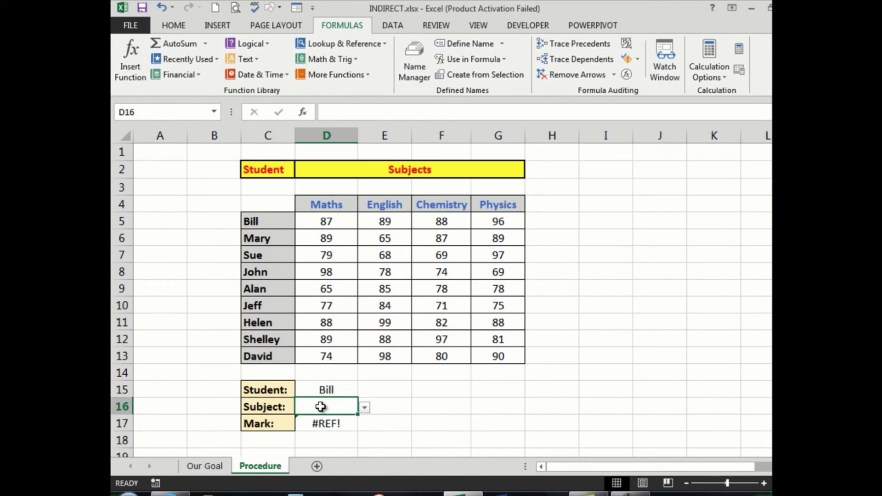
left_click(364, 407)
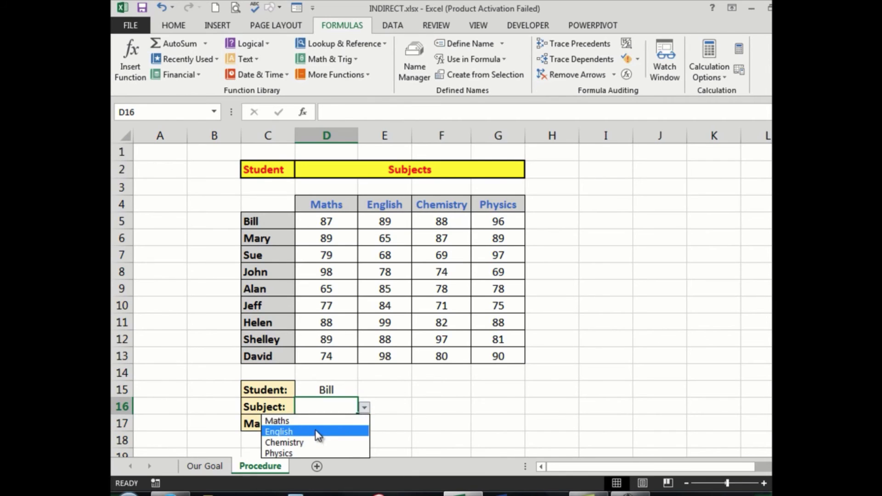
left_click(315, 431)
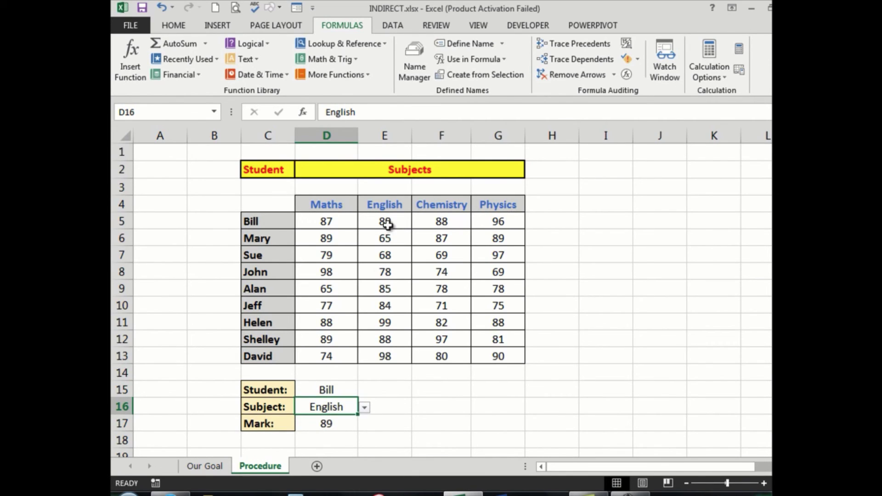
left_click(339, 425)
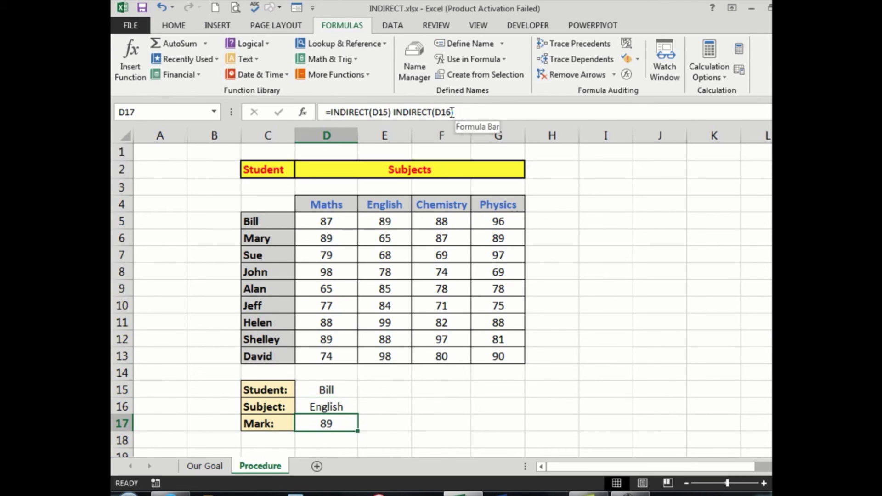